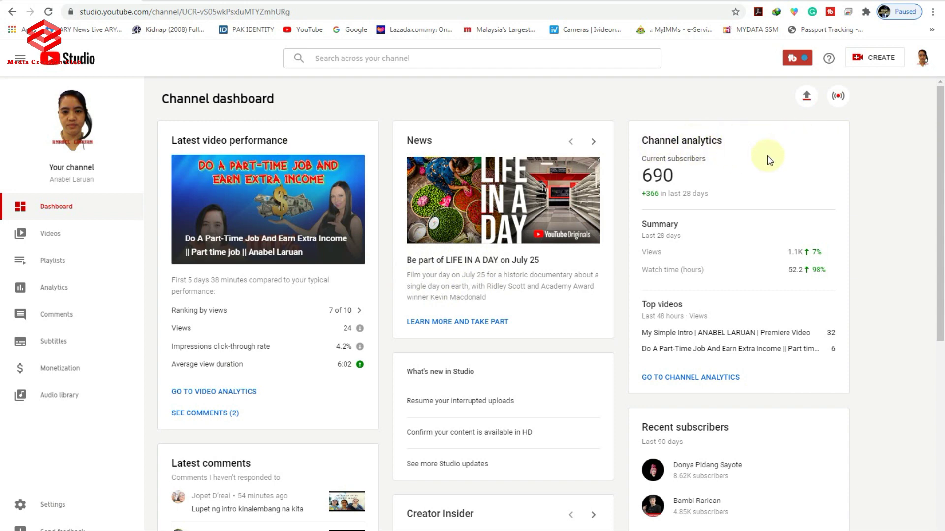
Filter Channel videos by Copyright claims, find no matches, then clear the filter
{"action": "left_click", "coordinate": [51, 237]}
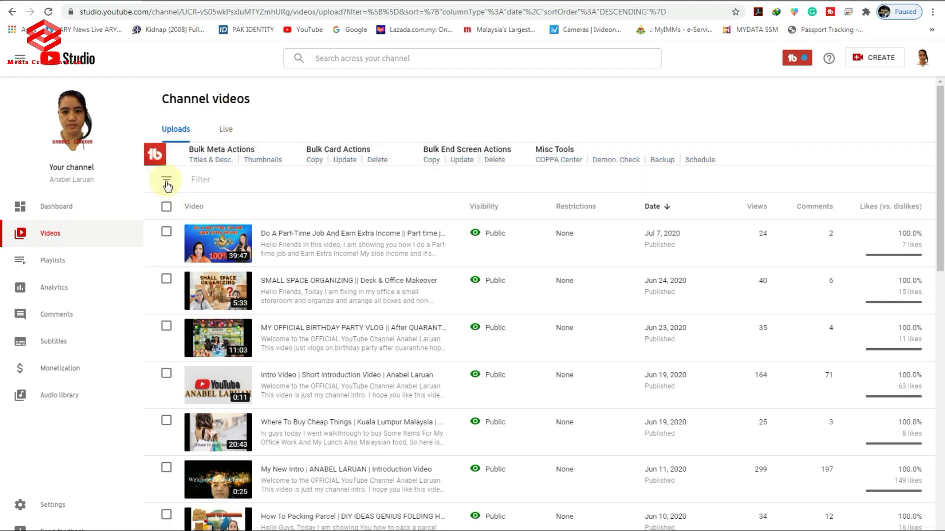
{"action": "left_click", "coordinate": [167, 180]}
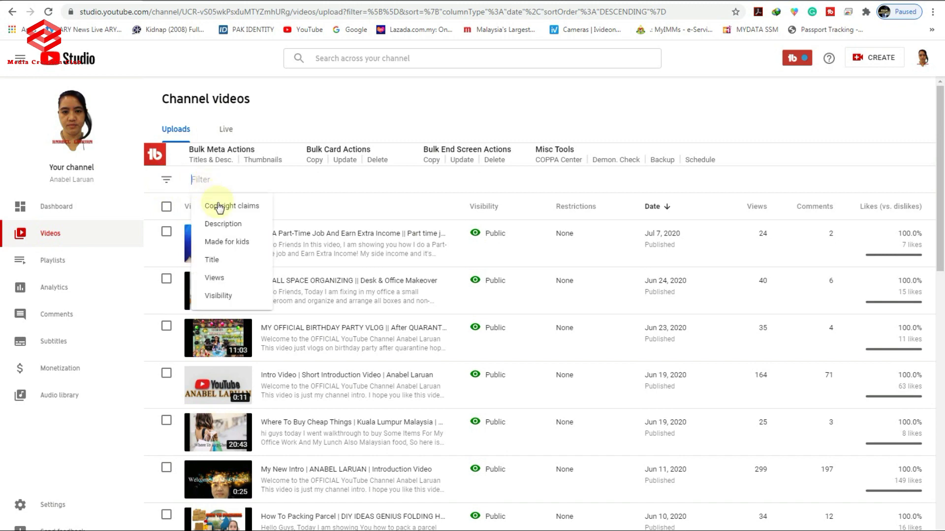
{"action": "left_click", "coordinate": [247, 210]}
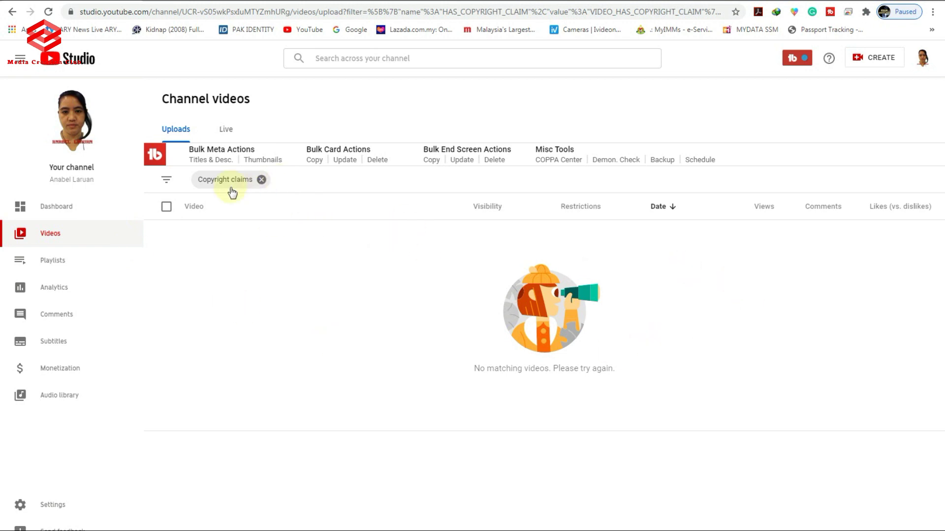
{"action": "left_click", "coordinate": [260, 181]}
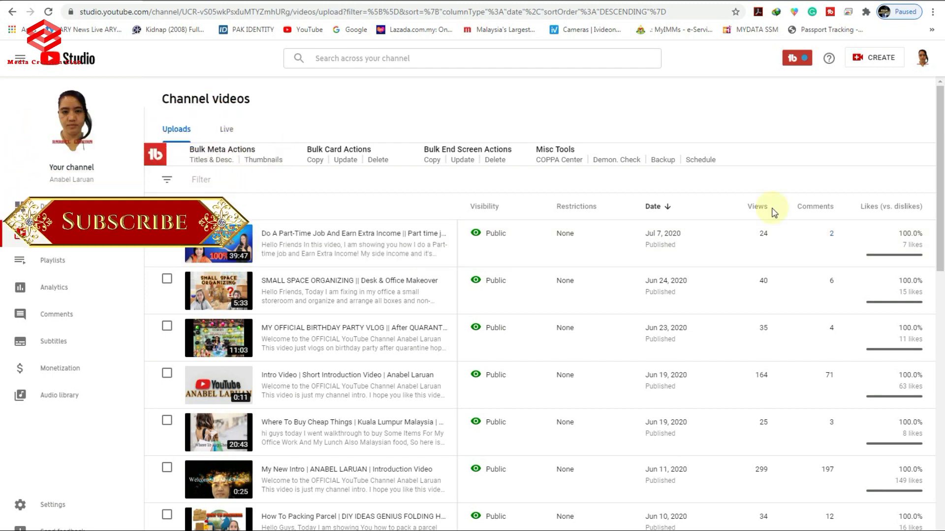
Open and then close the browser's developer tools
{"action": "key", "text": "F12"}
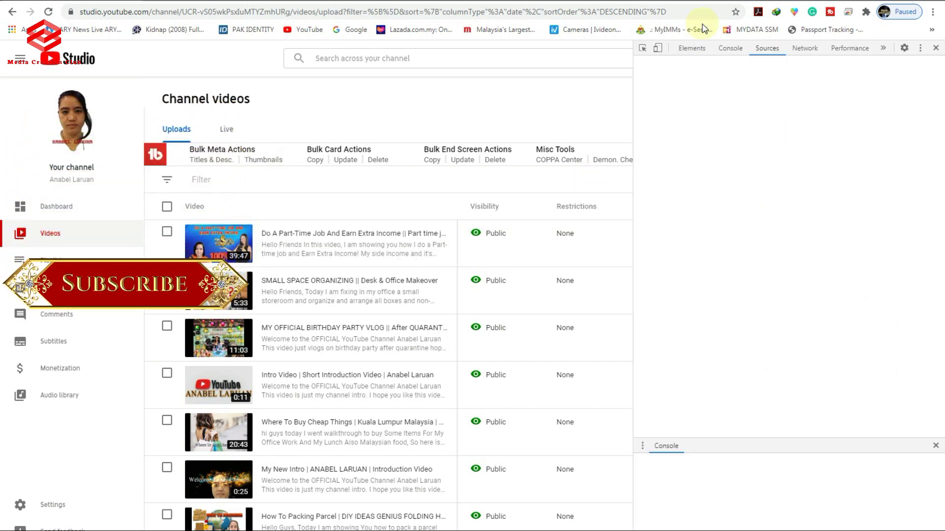
{"action": "left_click", "coordinate": [935, 47]}
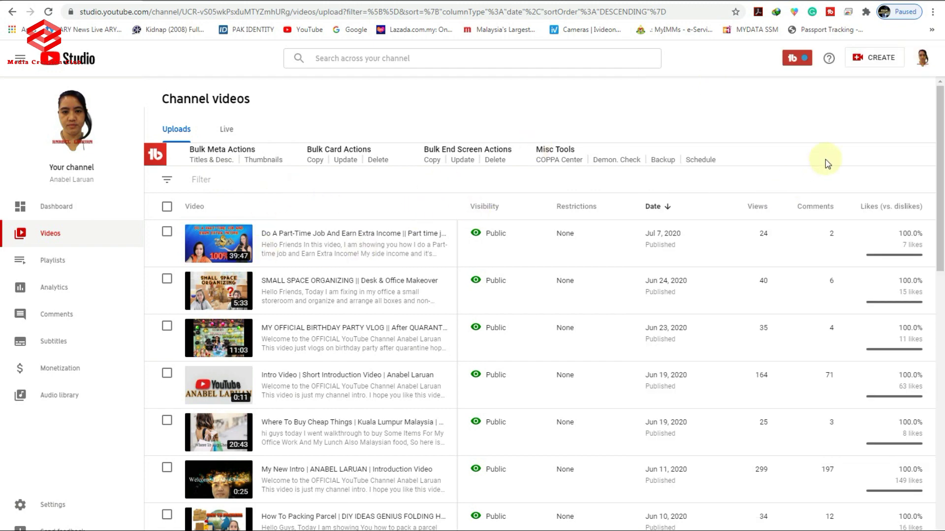
{"action": "key", "text": "F12"}
{"action": "key", "text": "F12"}
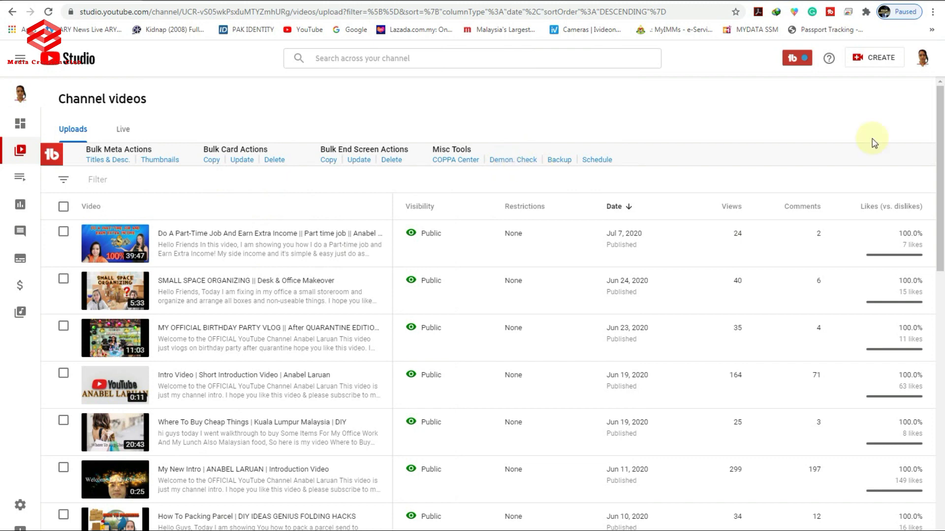
Upload 'WhatsApp Video 2020-04-05 at 20.01.56' from the SAMI VIDEOS folder
{"action": "left_click", "coordinate": [875, 64]}
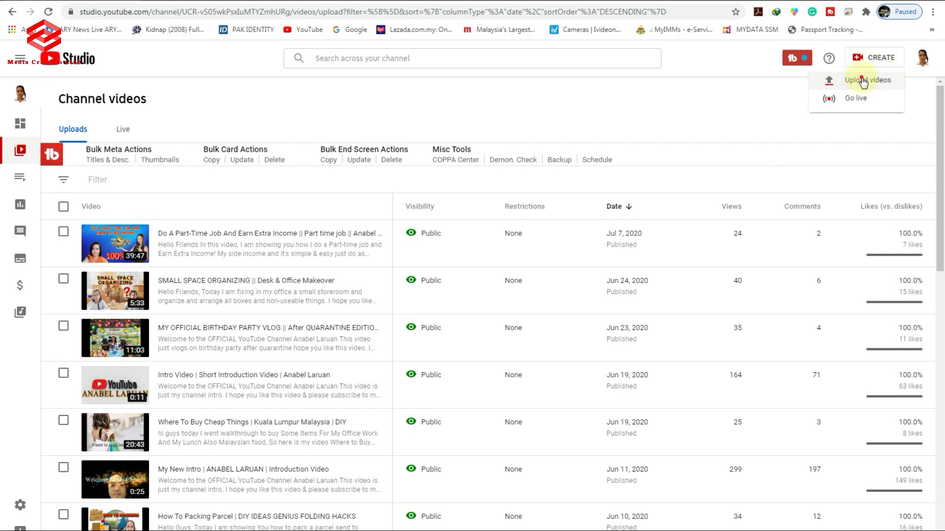
{"action": "left_click", "coordinate": [864, 81]}
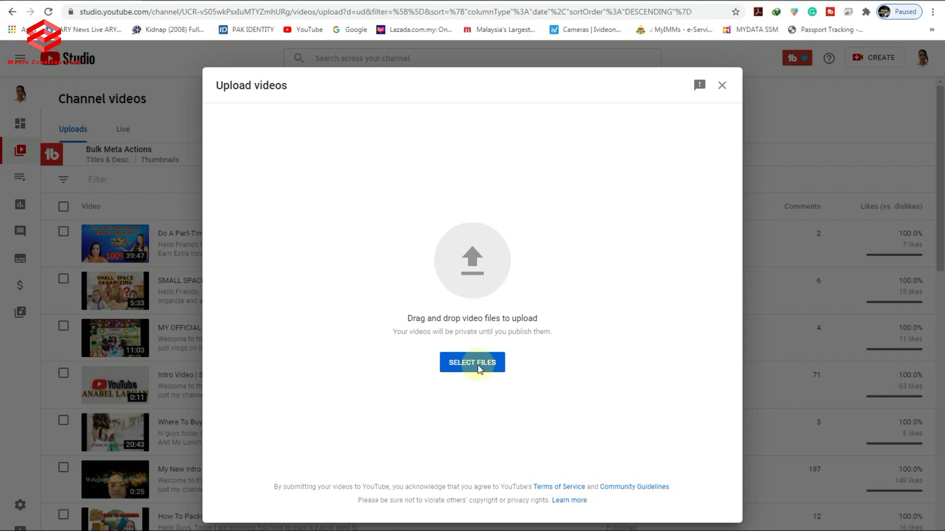
{"action": "left_click", "coordinate": [479, 367]}
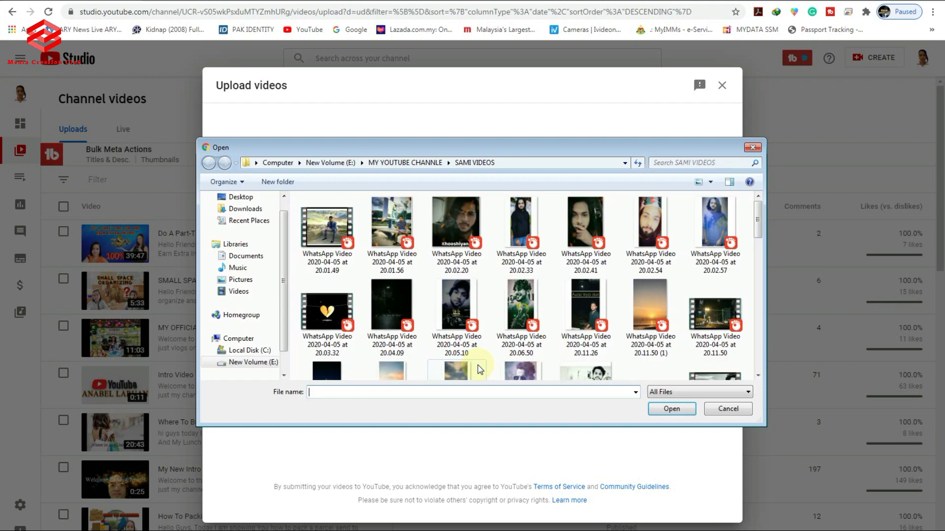
{"action": "left_click", "coordinate": [393, 236]}
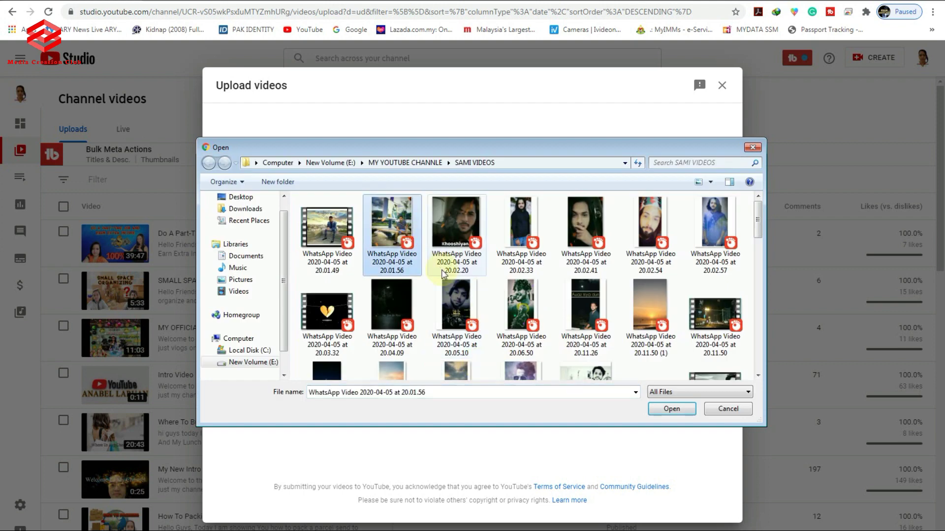
{"action": "left_click", "coordinate": [671, 409]}
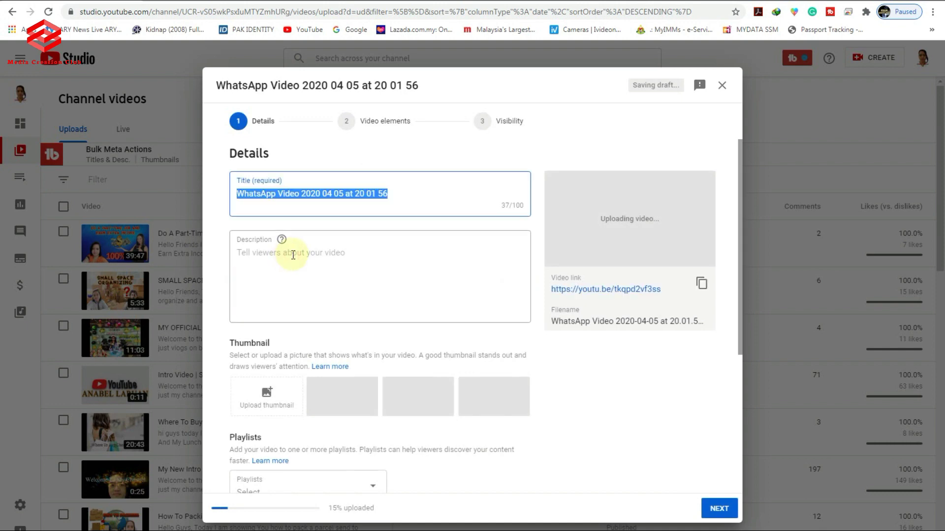
Enter 'demo' as the video description and continue past the Details step
{"action": "left_click", "coordinate": [293, 255]}
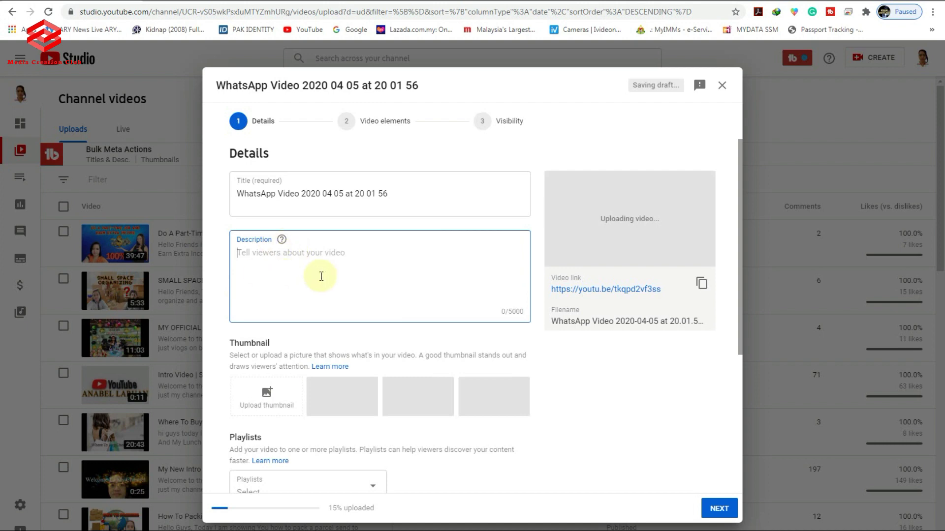
{"action": "type", "text": "demo"}
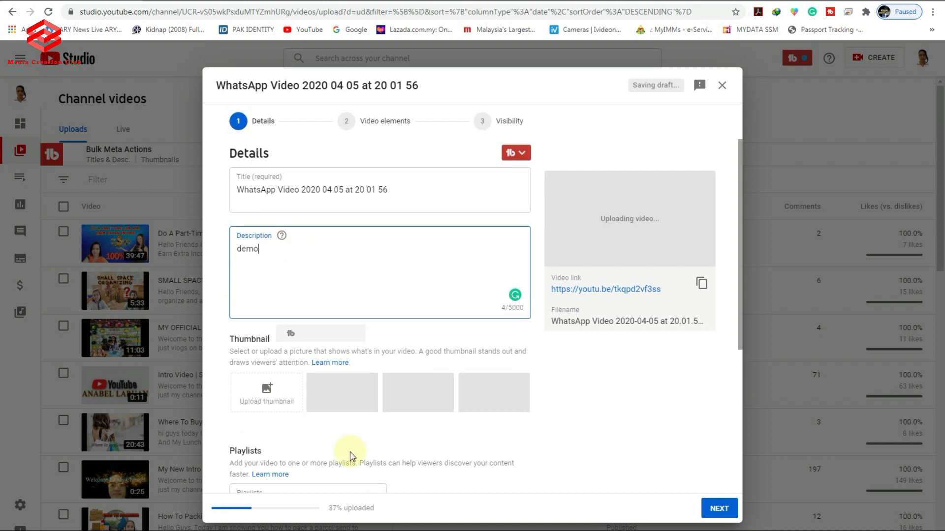
{"action": "scroll", "coordinate": [350, 455], "scroll_direction": "down", "scroll_amount": 5}
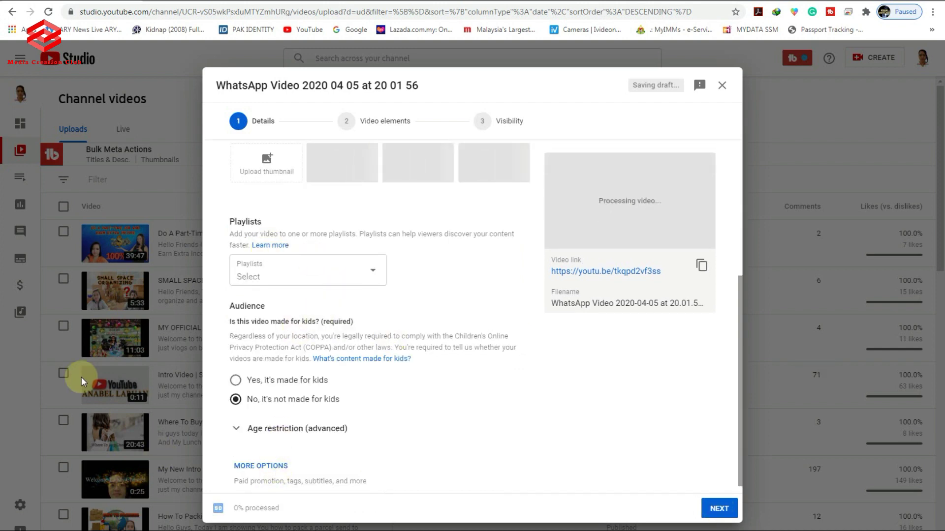
{"action": "left_click", "coordinate": [723, 513]}
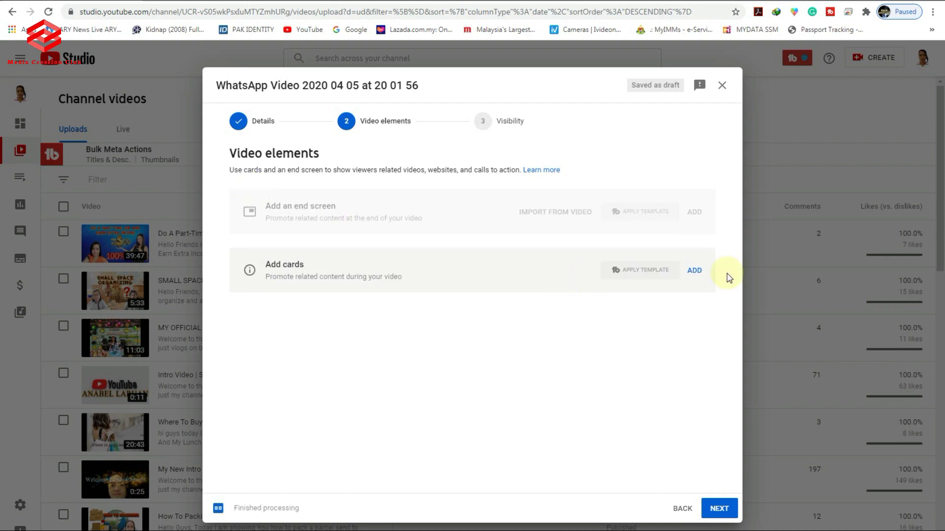
Set the video's visibility to Unlisted and save to publish it
{"action": "left_click", "coordinate": [722, 512]}
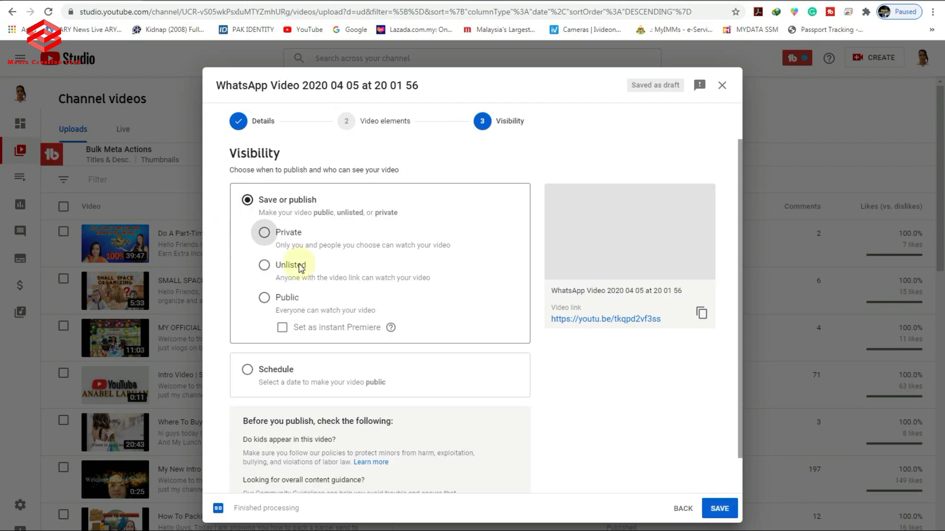
{"action": "left_click", "coordinate": [265, 267]}
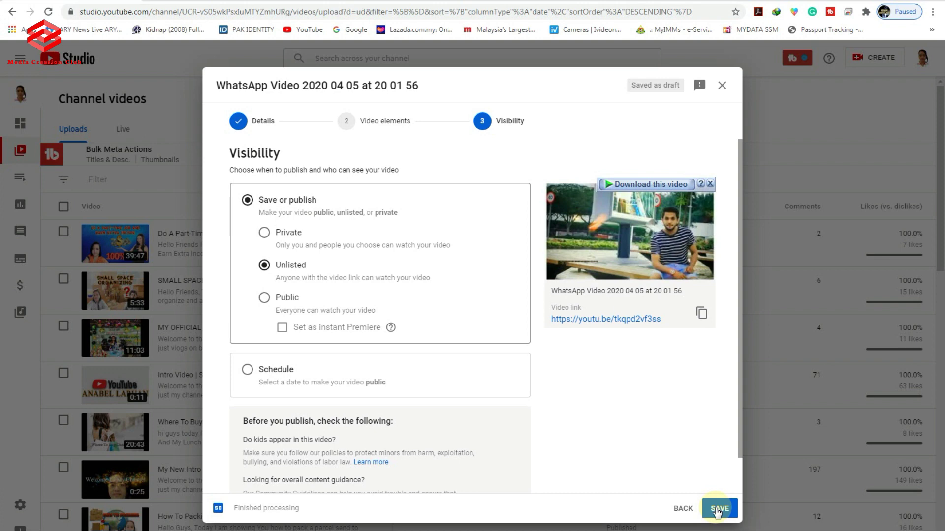
{"action": "left_click", "coordinate": [718, 510]}
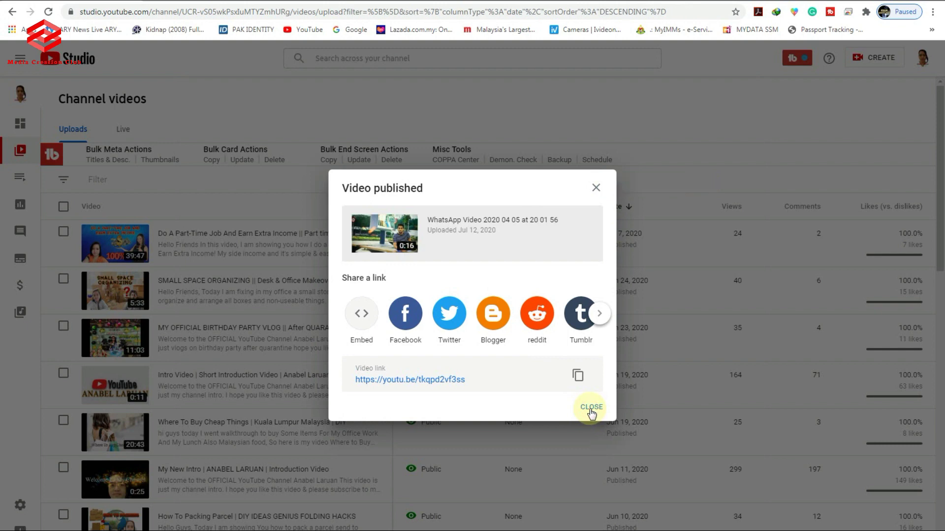
Dismiss the Video published dialog and check the new video's Copyright claim restriction
{"action": "left_click", "coordinate": [590, 408]}
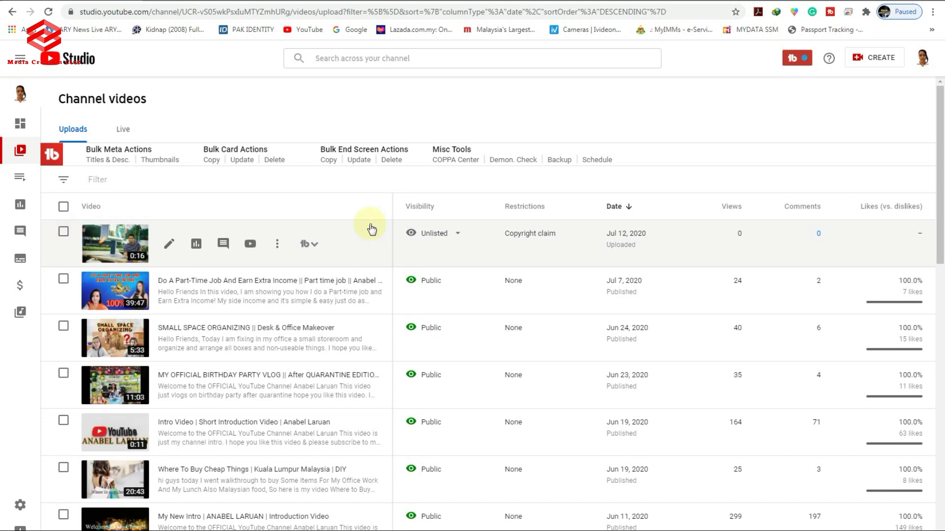
{"action": "mouse_move", "coordinate": [522, 240]}
Filter Channel videos by Copyright claims and open the WhatsApp video's claim details
{"action": "left_click", "coordinate": [65, 182]}
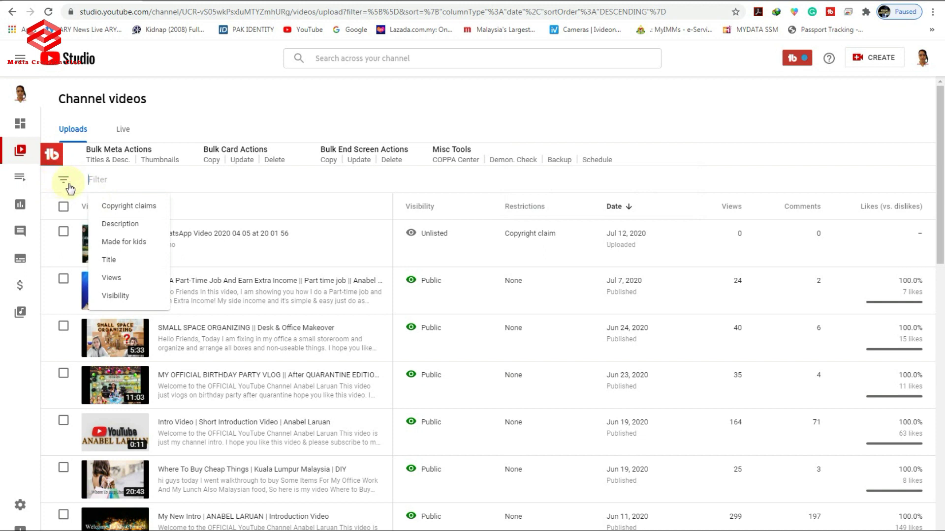
{"action": "left_click", "coordinate": [117, 209]}
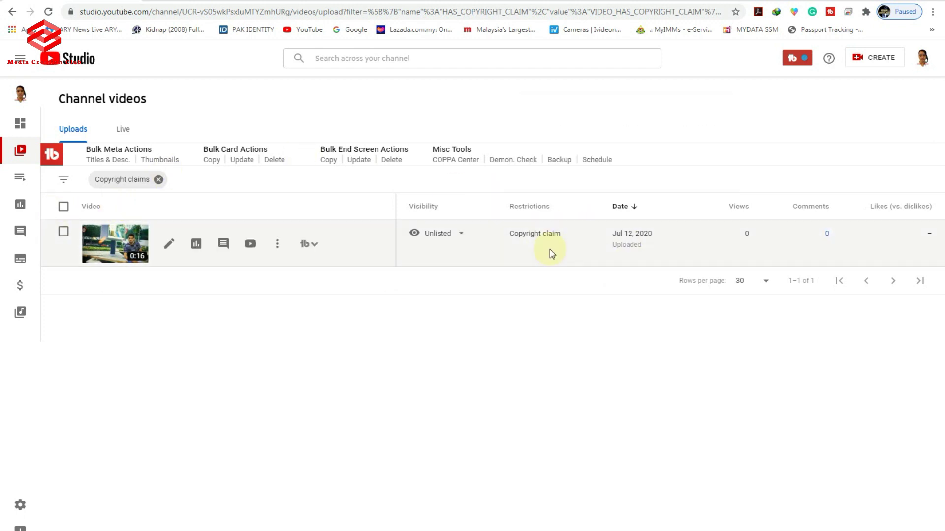
{"action": "mouse_move", "coordinate": [532, 239]}
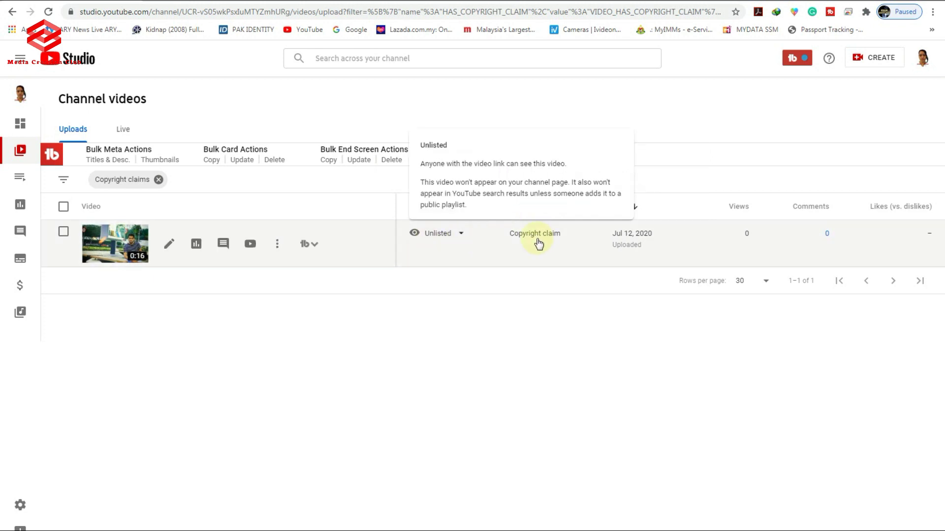
{"action": "mouse_move", "coordinate": [569, 233]}
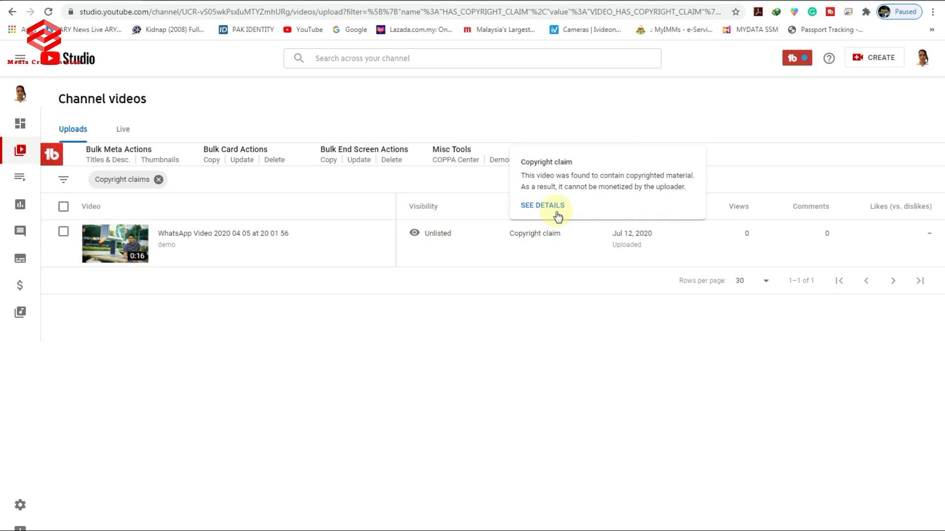
{"action": "left_click", "coordinate": [543, 206]}
Show the Replace song, Mute song and Dispute actions for the claimed song
{"action": "mouse_move", "coordinate": [556, 187]}
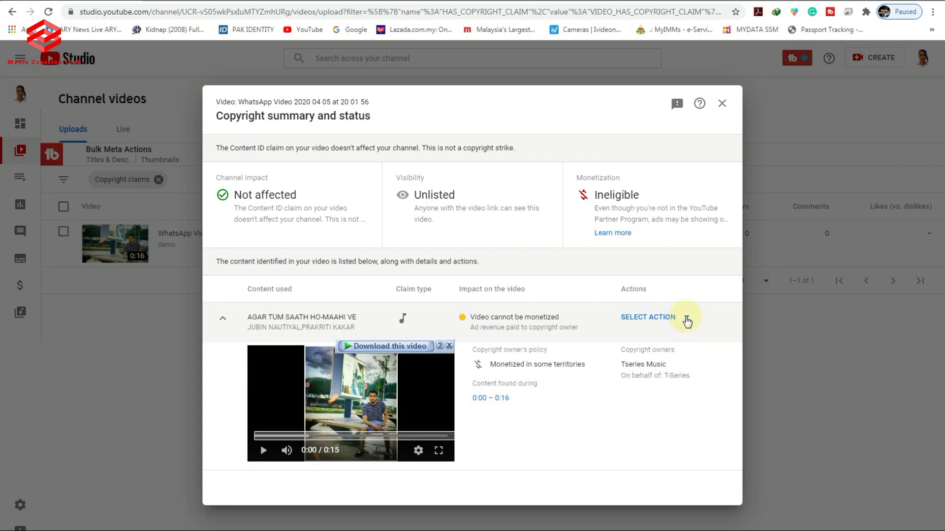
{"action": "left_click", "coordinate": [687, 318]}
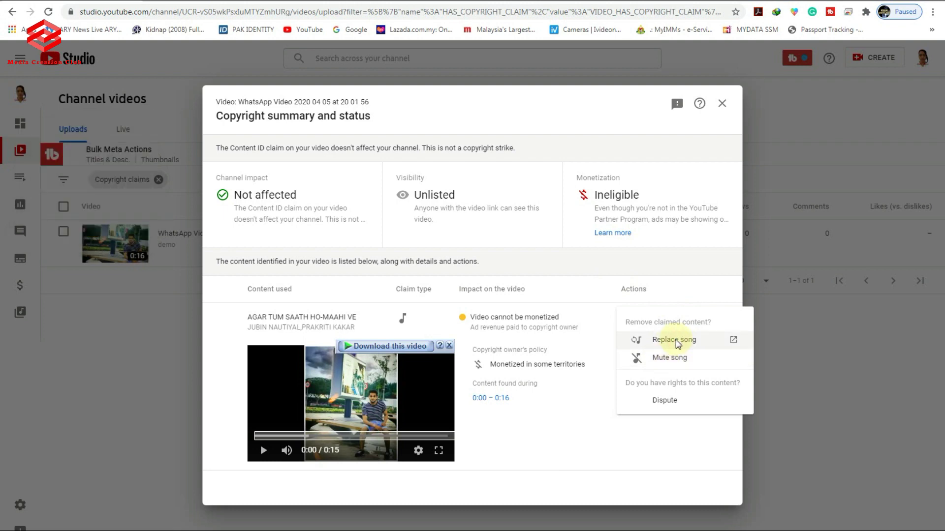
Choose Replace song to open the audio editor on Add or replace audio
{"action": "left_click", "coordinate": [674, 340]}
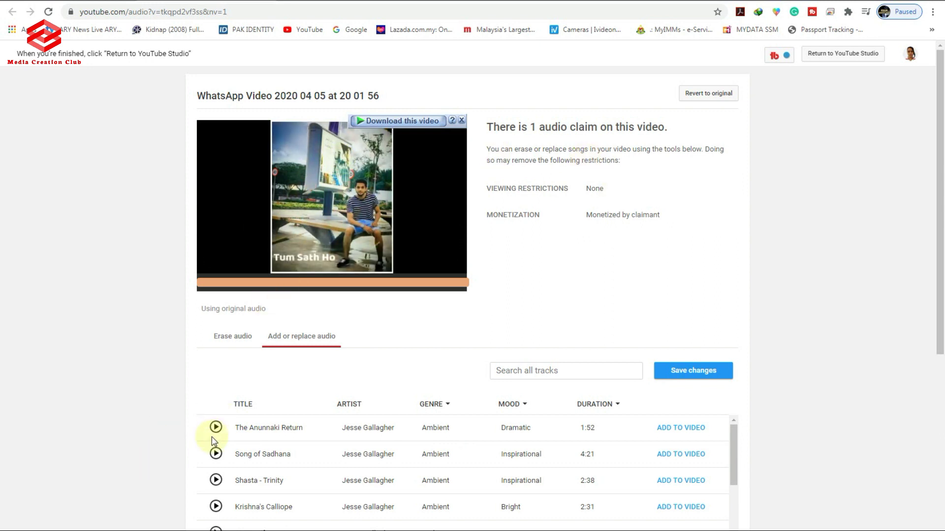
Preview Anunnaki Return, Shasta - Trinity, Krishna's Calliope, Tratak, Monumental Journey, then Barnyard Surprise
{"action": "mouse_move", "coordinate": [323, 247]}
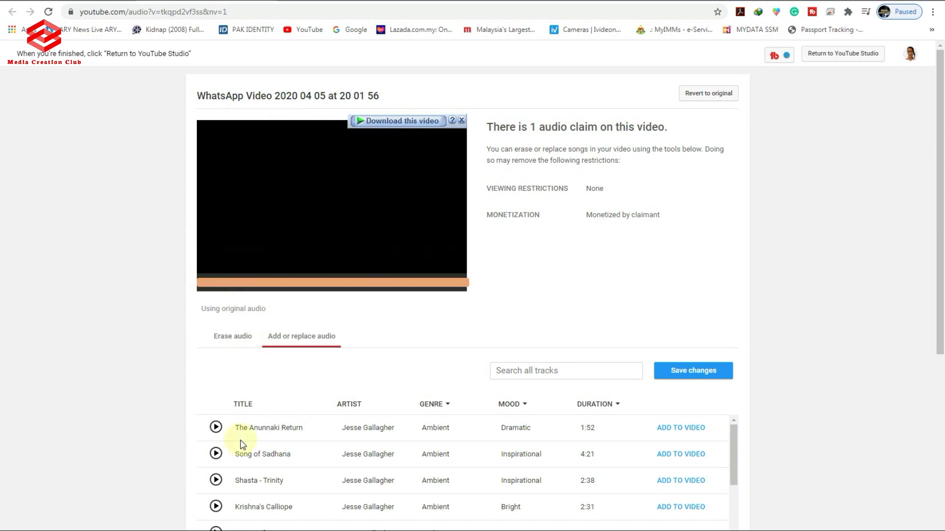
{"action": "left_click", "coordinate": [216, 428]}
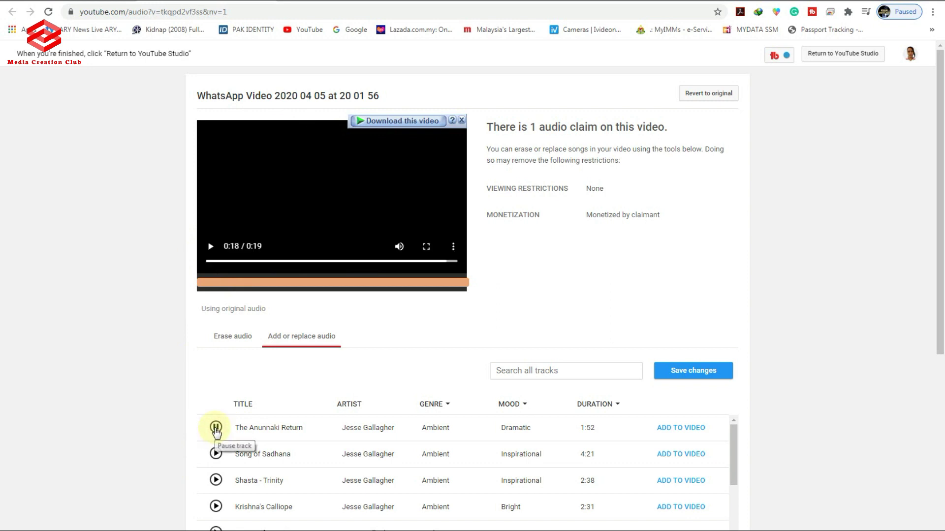
{"action": "left_click", "coordinate": [216, 480]}
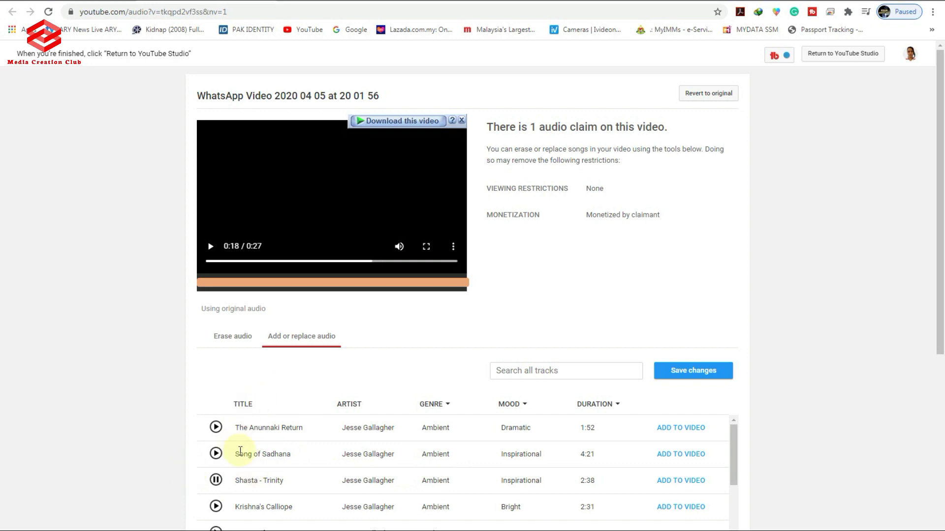
{"action": "left_click", "coordinate": [216, 506]}
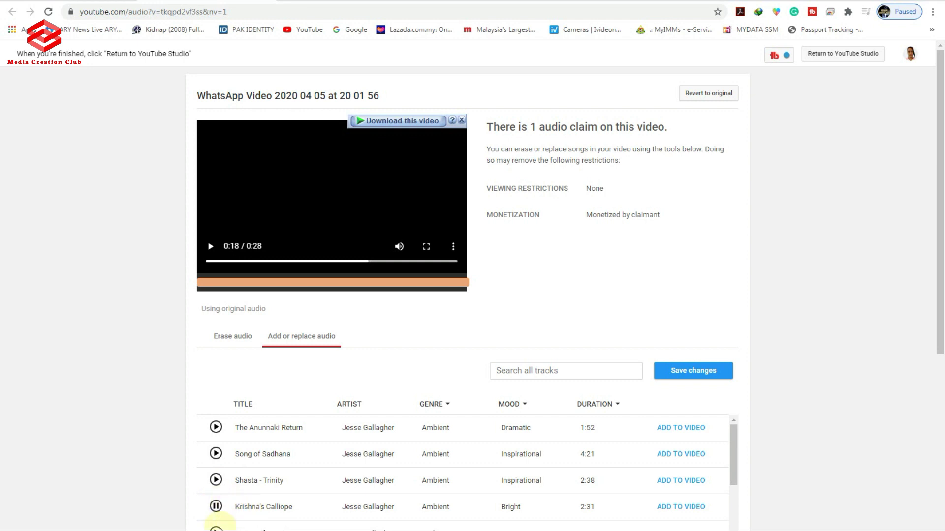
{"action": "left_click", "coordinate": [215, 529]}
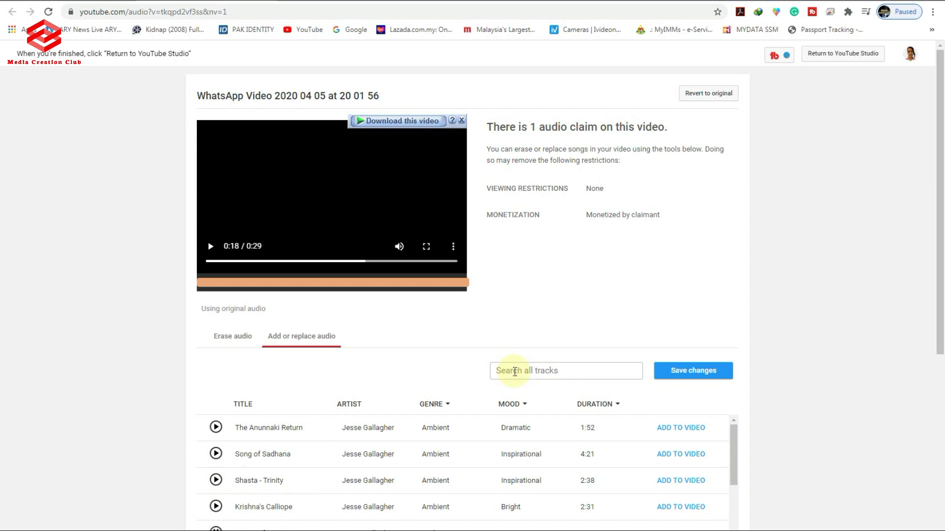
{"action": "scroll", "coordinate": [321, 473], "scroll_direction": "down", "scroll_amount": 5}
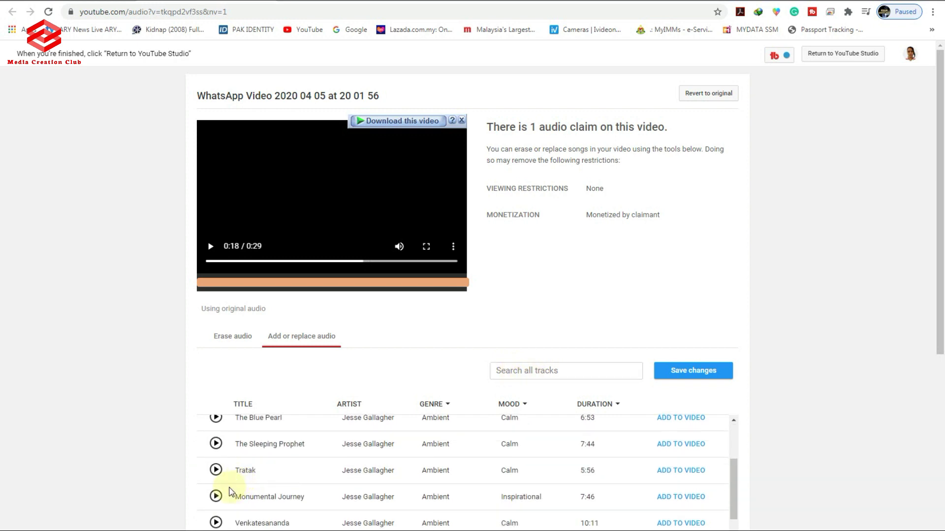
{"action": "left_click", "coordinate": [216, 470]}
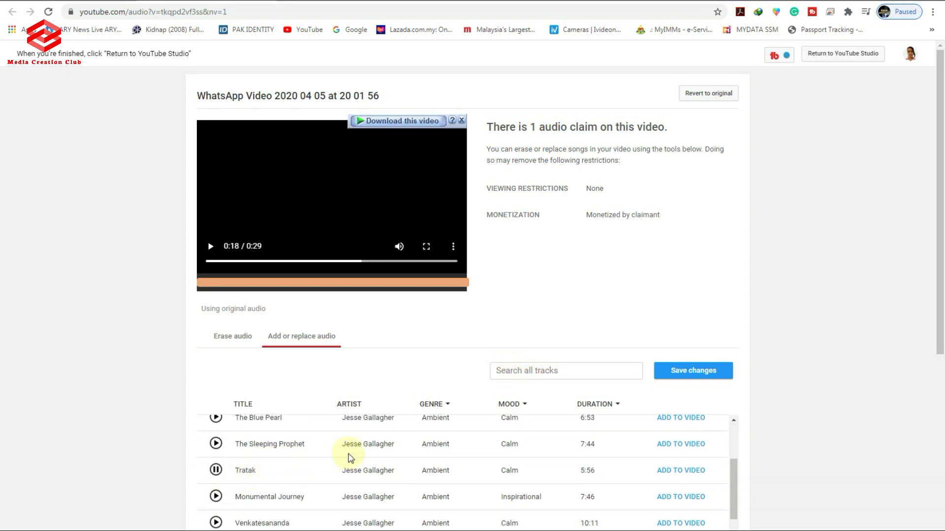
{"action": "left_click", "coordinate": [216, 497]}
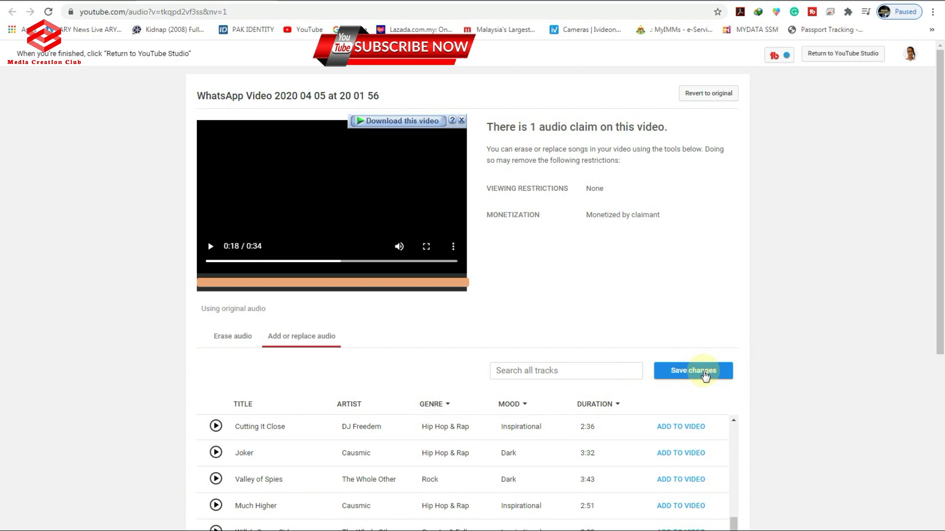
{"action": "scroll", "coordinate": [295, 497], "scroll_direction": "down", "scroll_amount": 5}
{"action": "scroll", "coordinate": [295, 498], "scroll_direction": "up", "scroll_amount": 1}
{"action": "left_click", "coordinate": [290, 494]}
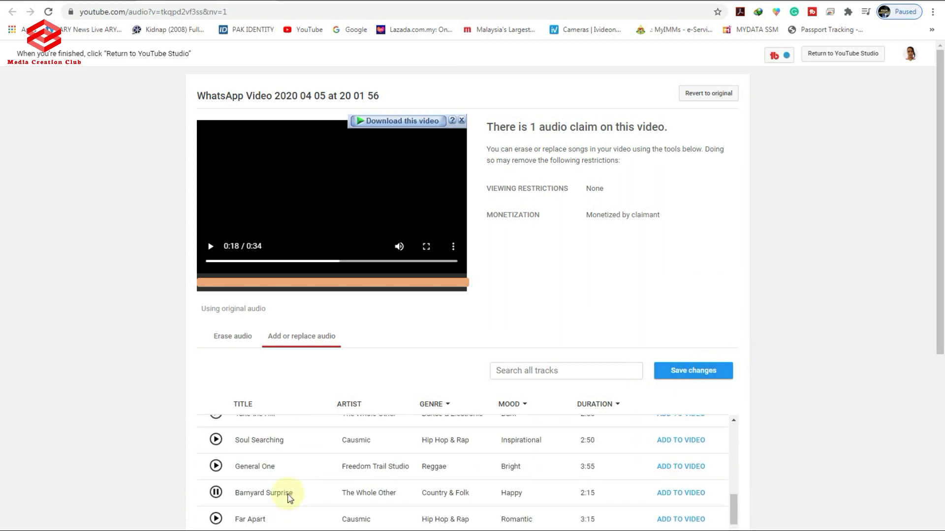
Add Barnyard Surprise to the video, trim its end, replay, and save the changes
{"action": "left_click", "coordinate": [697, 499]}
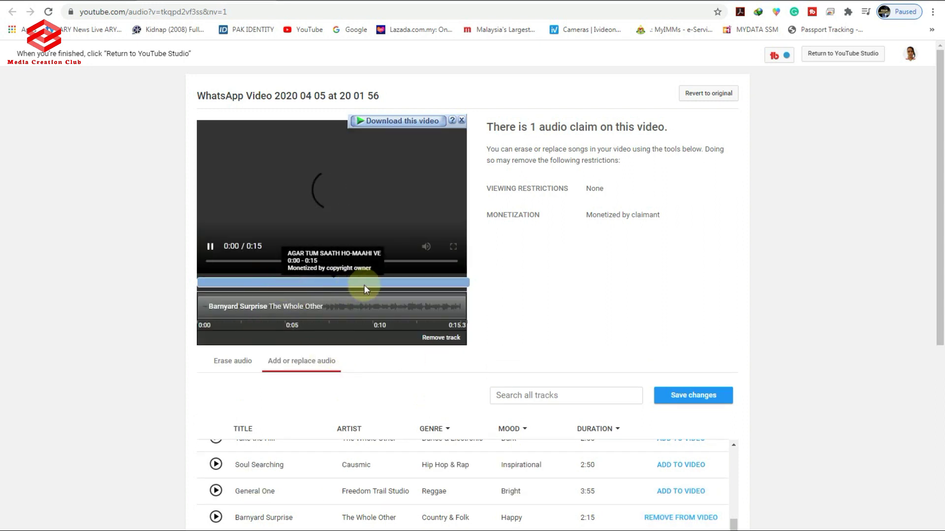
{"action": "mouse_move", "coordinate": [460, 308]}
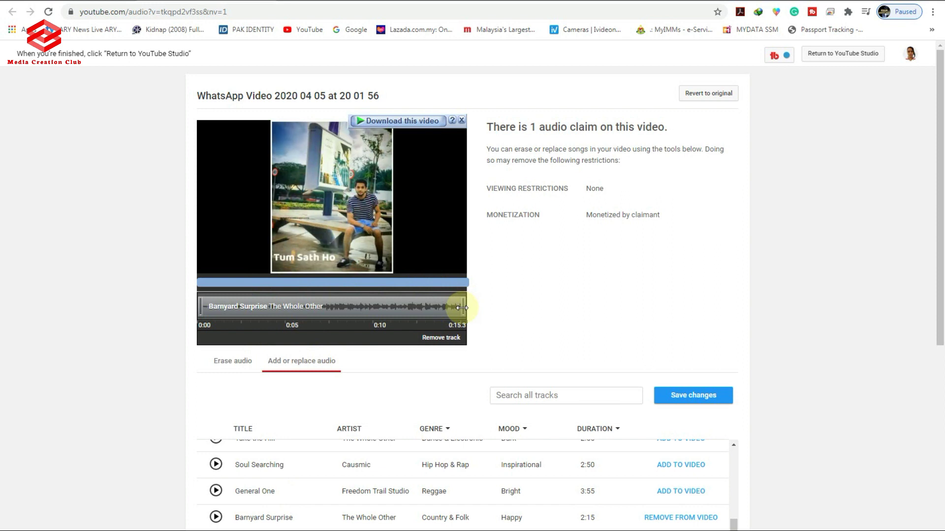
{"action": "left_click", "coordinate": [460, 308]}
{"action": "left_click_drag", "start_coordinate": [460, 308], "coordinate": [491, 312]}
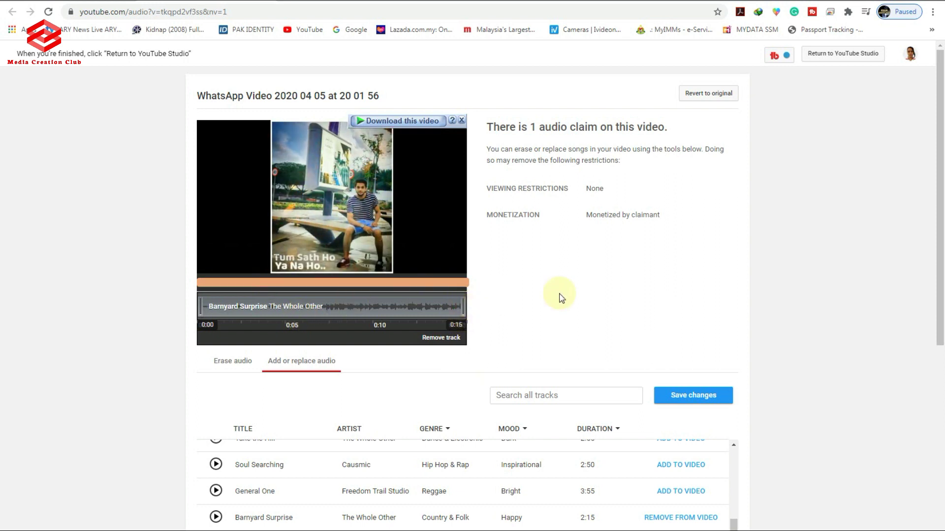
{"action": "left_click", "coordinate": [363, 303]}
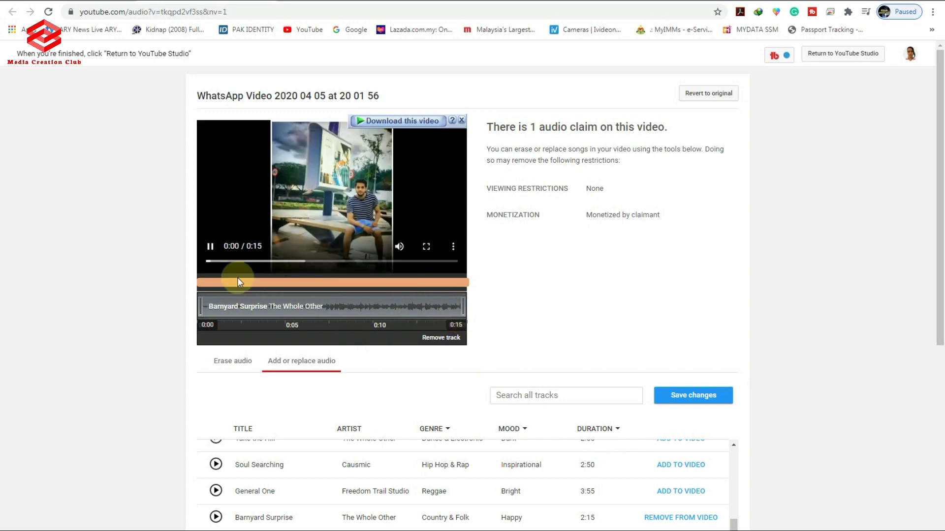
{"action": "left_click", "coordinate": [687, 402]}
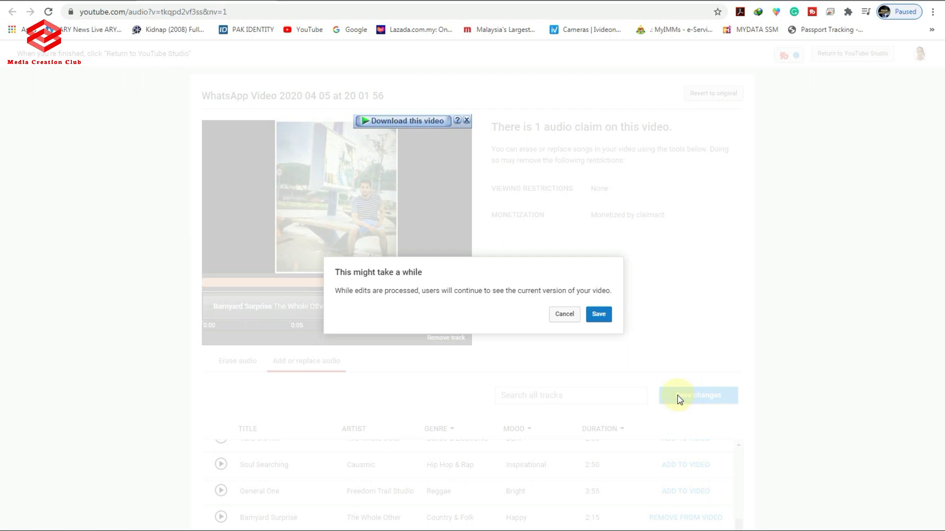
Confirm saving the replacement audio and return to the Channel videos list
{"action": "left_click", "coordinate": [597, 317]}
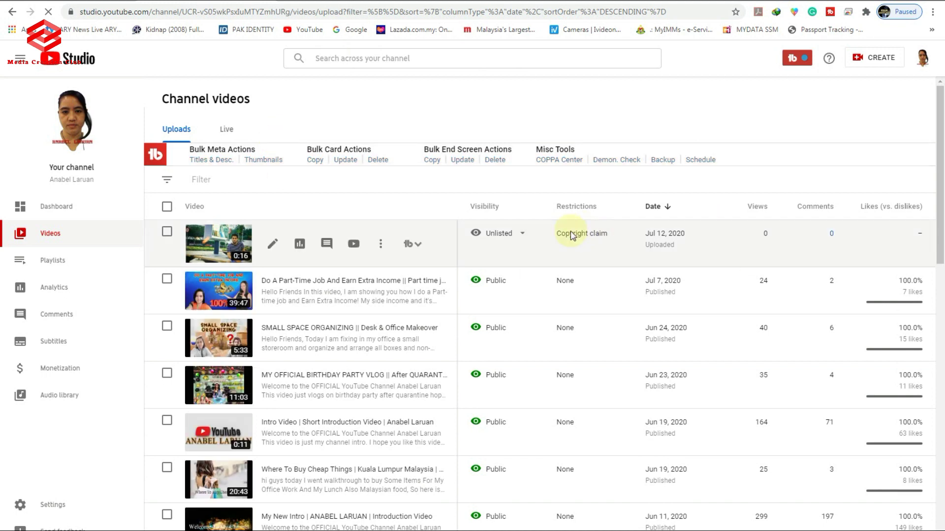
Verify the unlisted WhatsApp video's Restrictions read None, then start a filter on the video list
{"action": "mouse_move", "coordinate": [601, 236]}
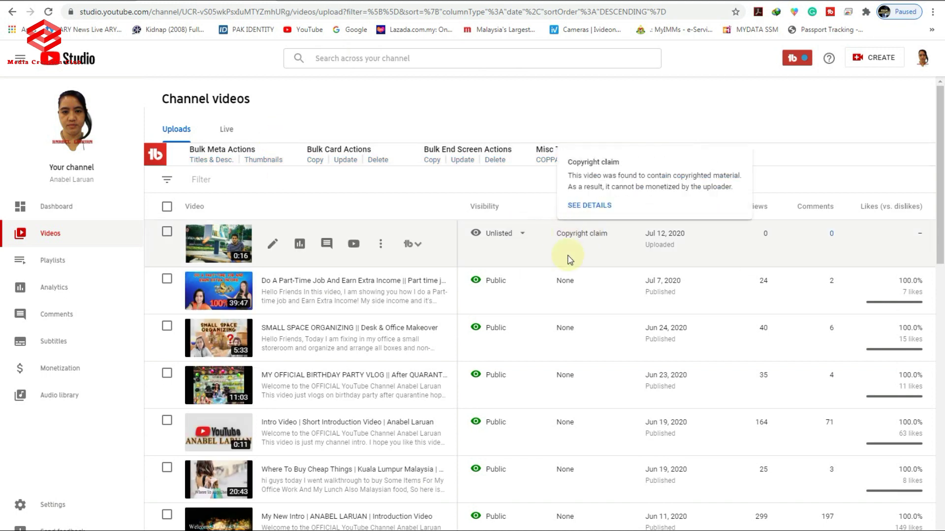
{"action": "mouse_move", "coordinate": [601, 263]}
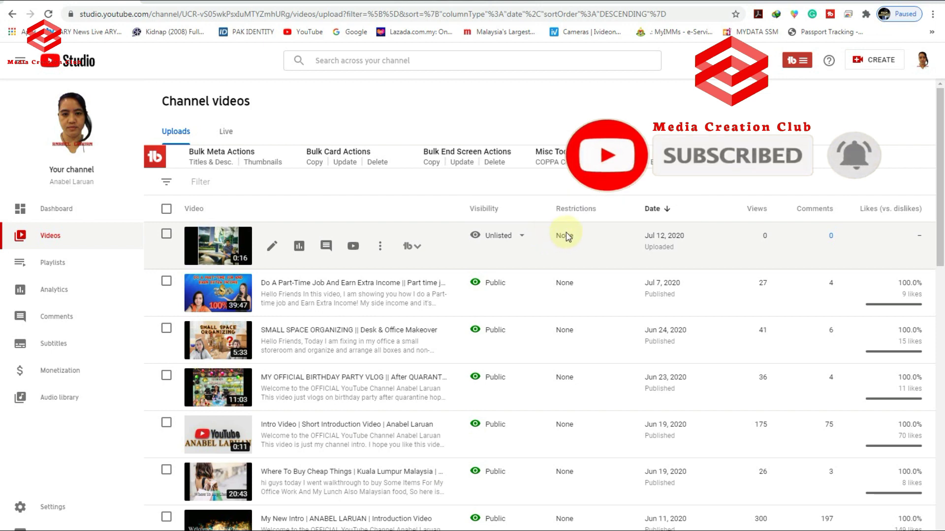
{"action": "left_click", "coordinate": [167, 185]}
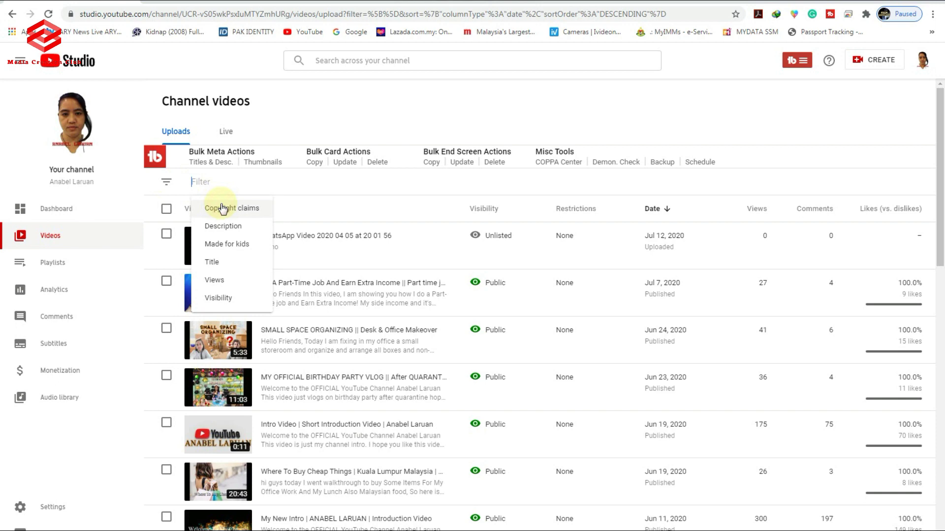